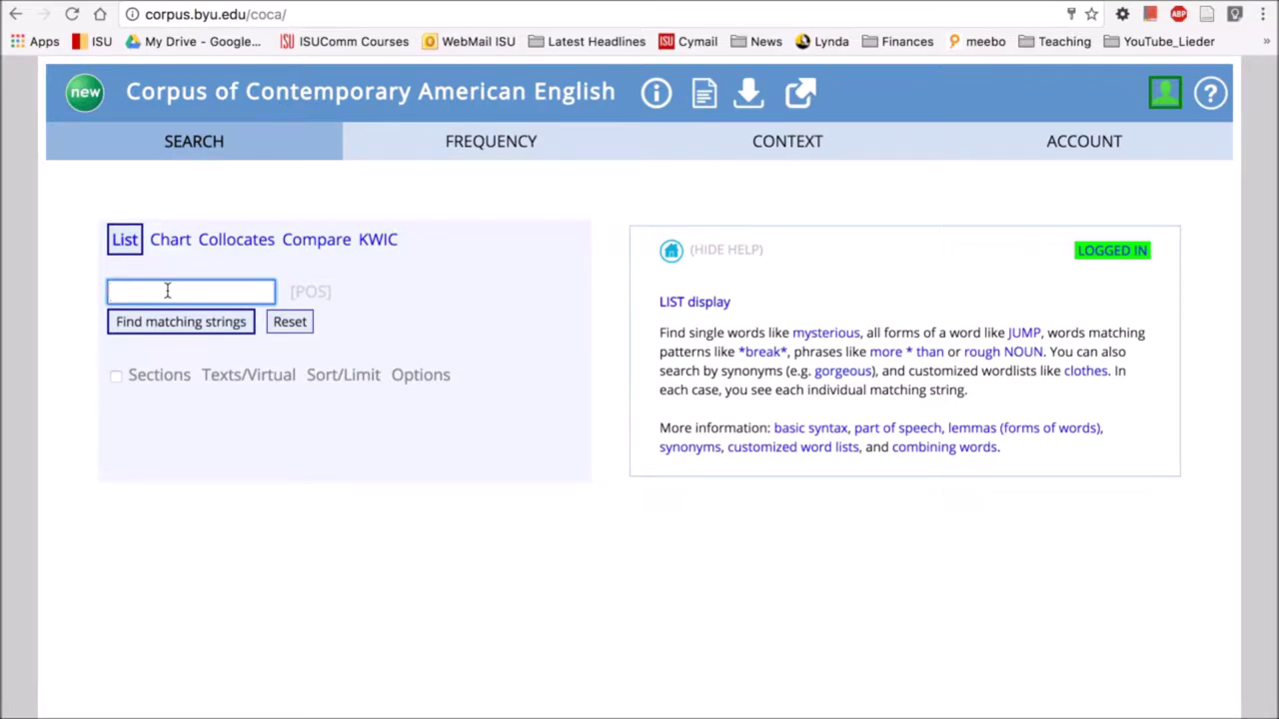
Search the corpus for the word "run" and browse its matching lines in context.
{"action": "type", "text": "run"}
{"action": "left_click", "coordinate": [148, 331]}
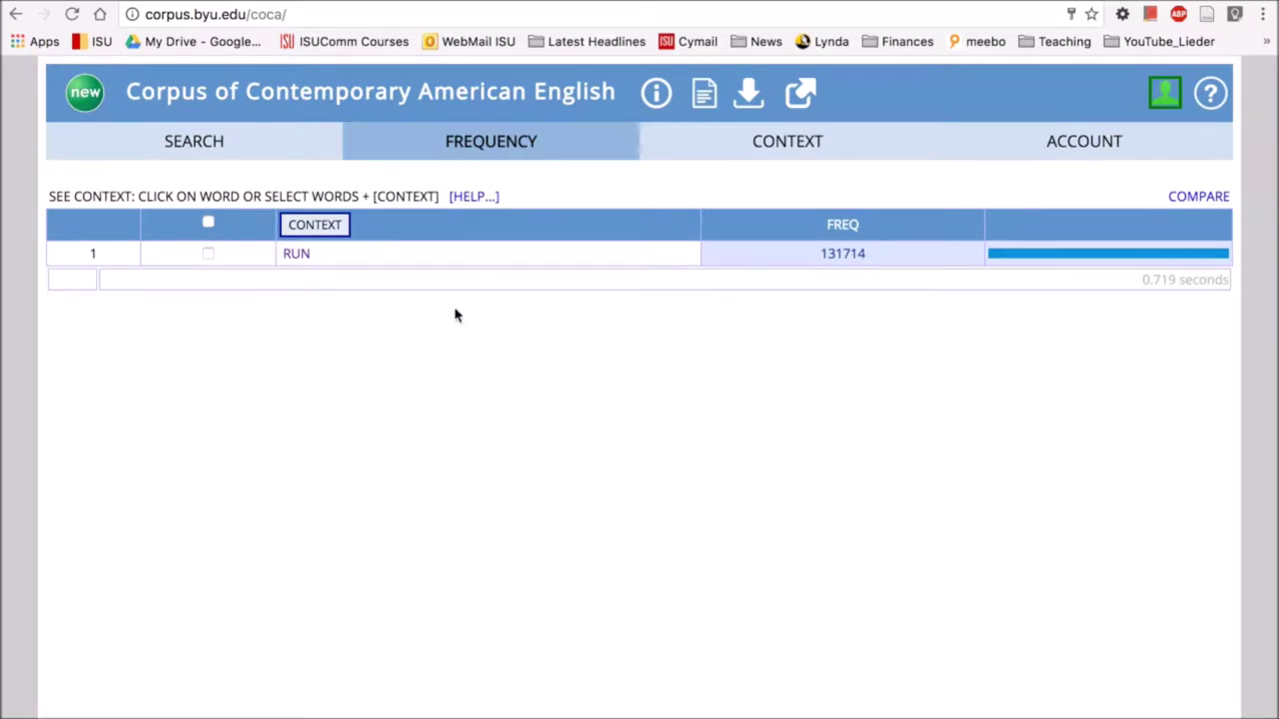
{"action": "left_click", "coordinate": [296, 254]}
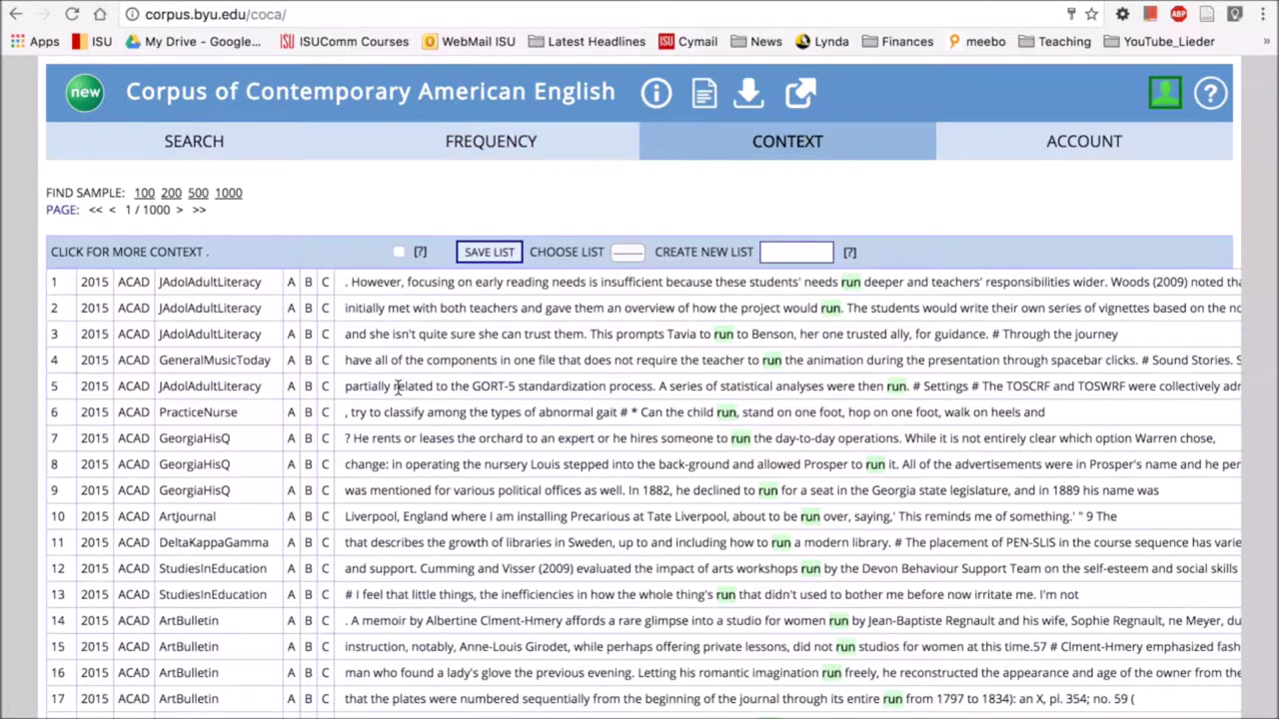
{"action": "scroll", "coordinate": [851, 365], "scroll_direction": "down", "scroll_amount": 5}
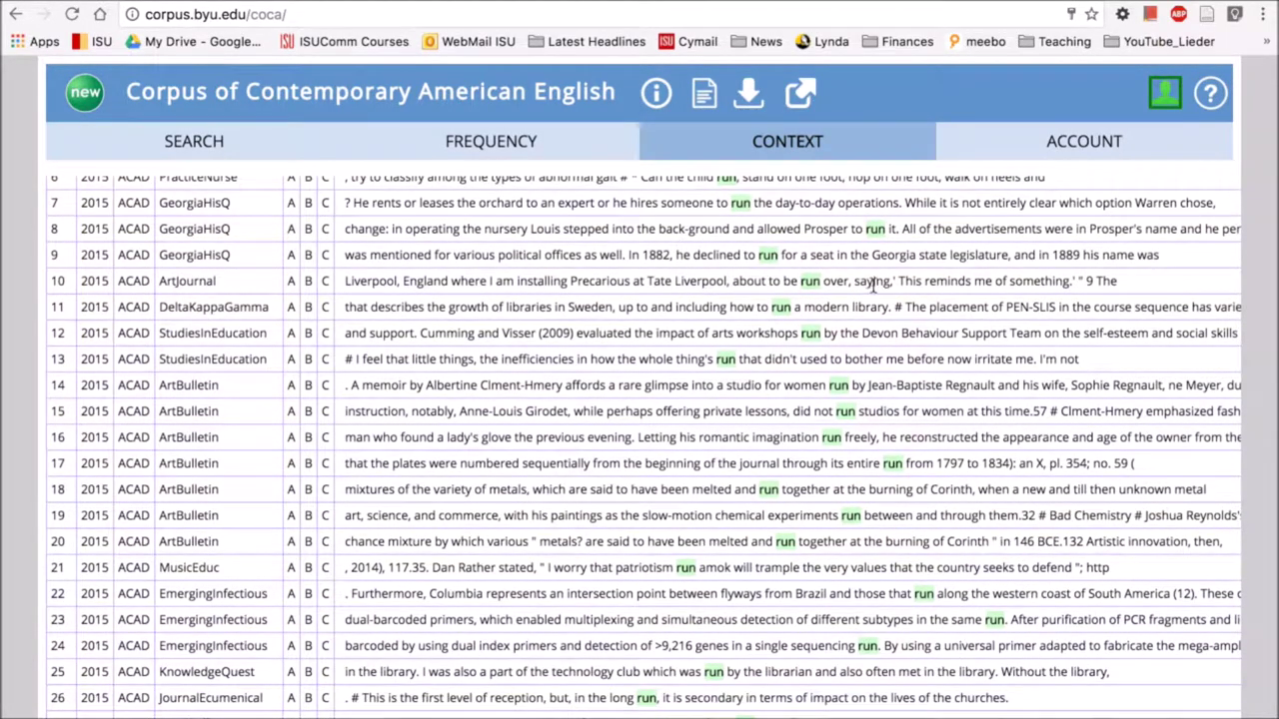
{"action": "scroll", "coordinate": [811, 356], "scroll_direction": "down", "scroll_amount": 4}
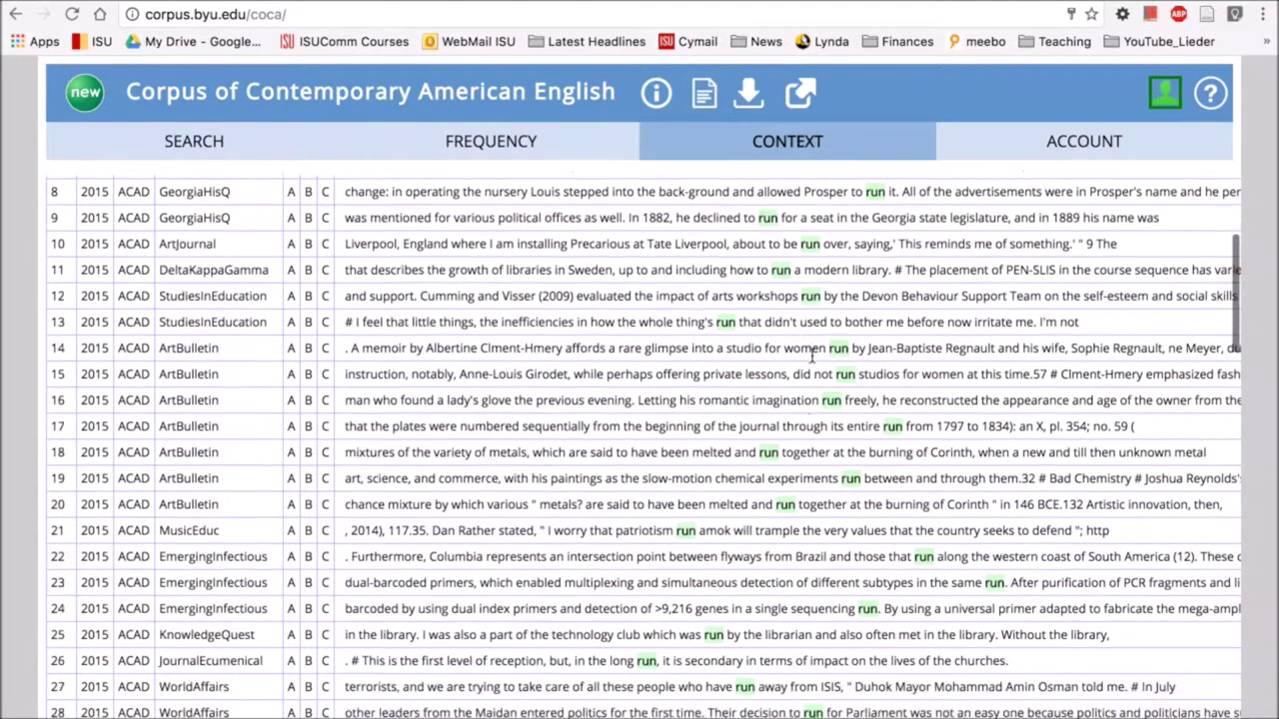
{"action": "scroll", "coordinate": [811, 356], "scroll_direction": "down", "scroll_amount": 20}
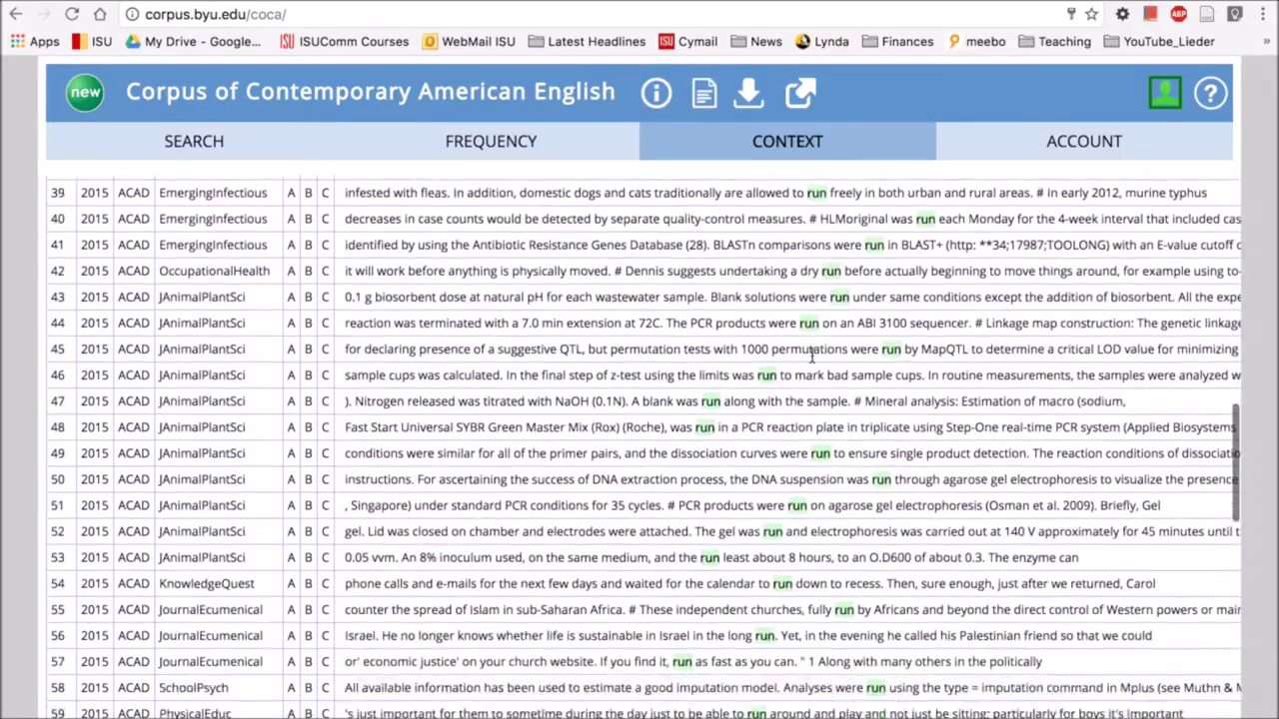
{"action": "scroll", "coordinate": [811, 357], "scroll_direction": "up", "scroll_amount": 20}
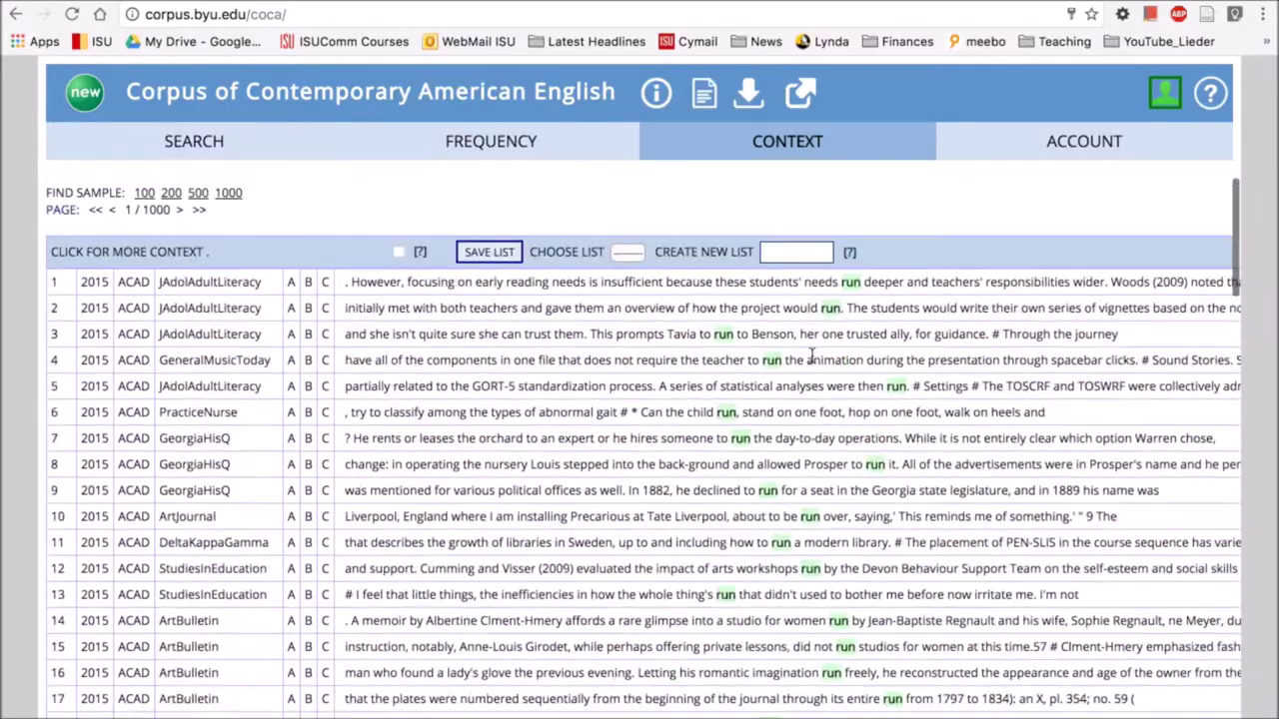
Search the corpus for "run" used only as a noun, with the query run.[nn*].
{"action": "left_click", "coordinate": [211, 145]}
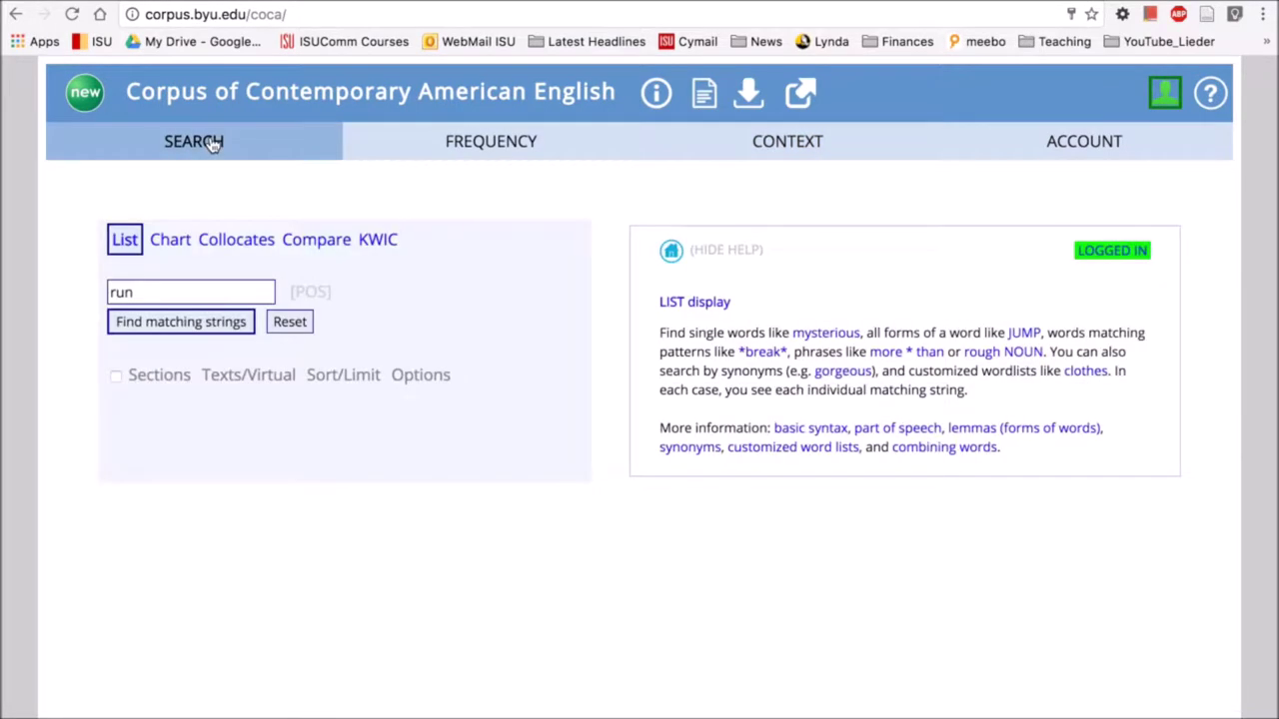
{"action": "left_click", "coordinate": [190, 293]}
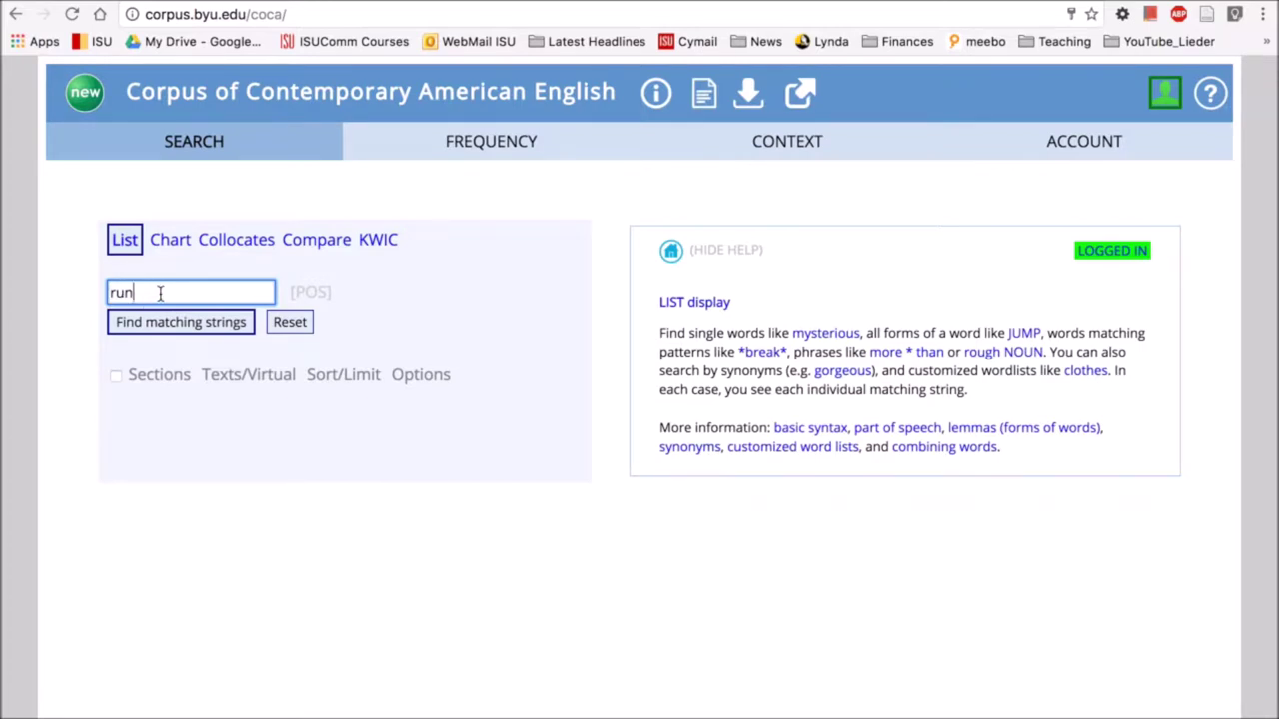
{"action": "type", "text": "."}
{"action": "left_click", "coordinate": [310, 292]}
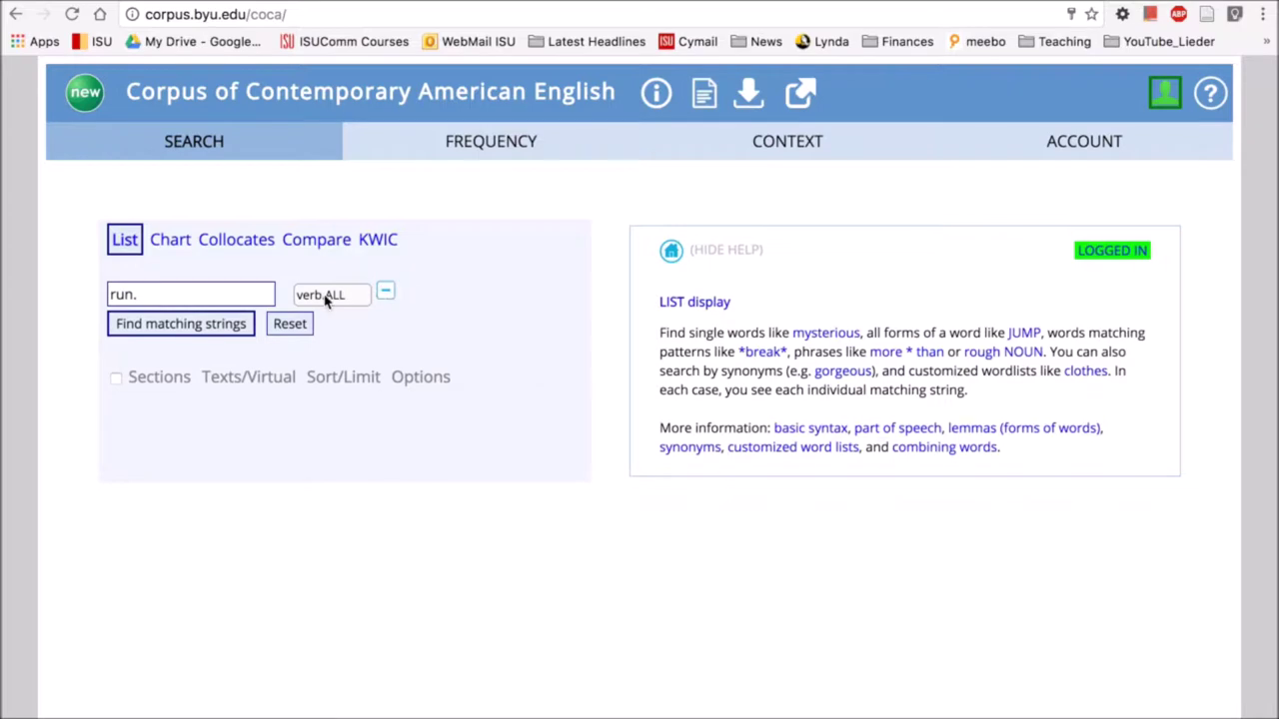
{"action": "left_click", "coordinate": [335, 297]}
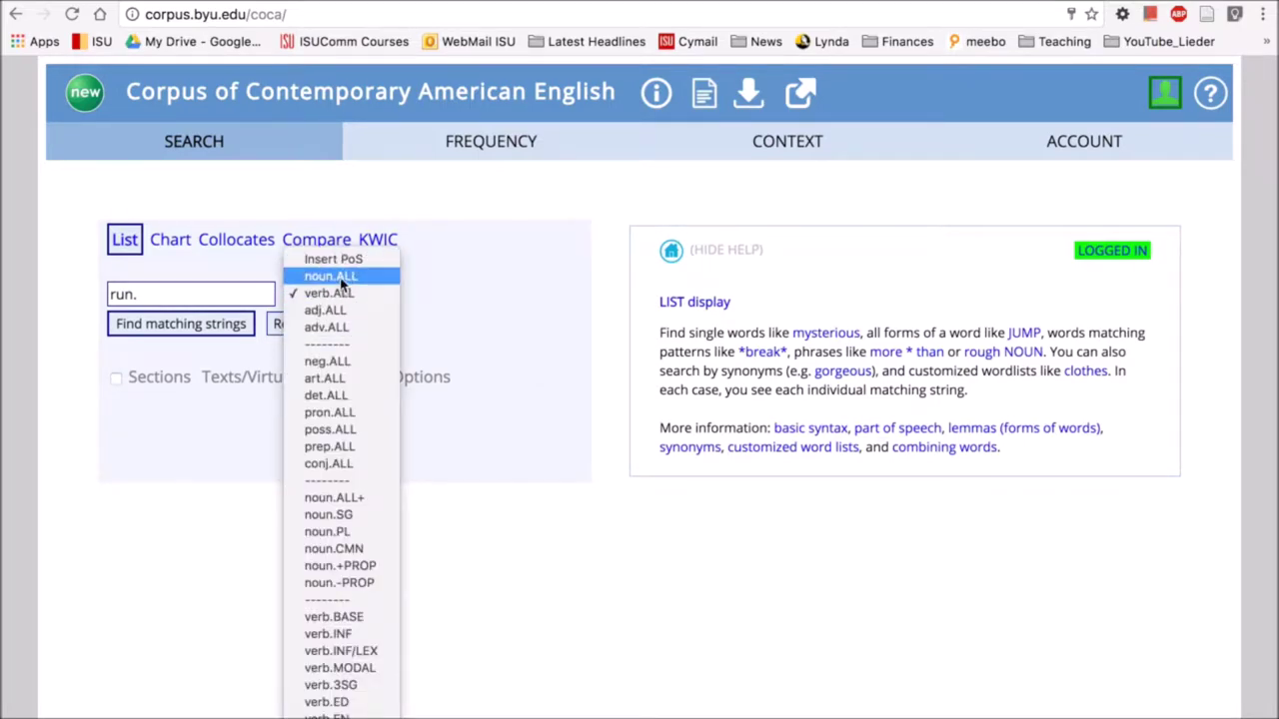
{"action": "left_click", "coordinate": [340, 279]}
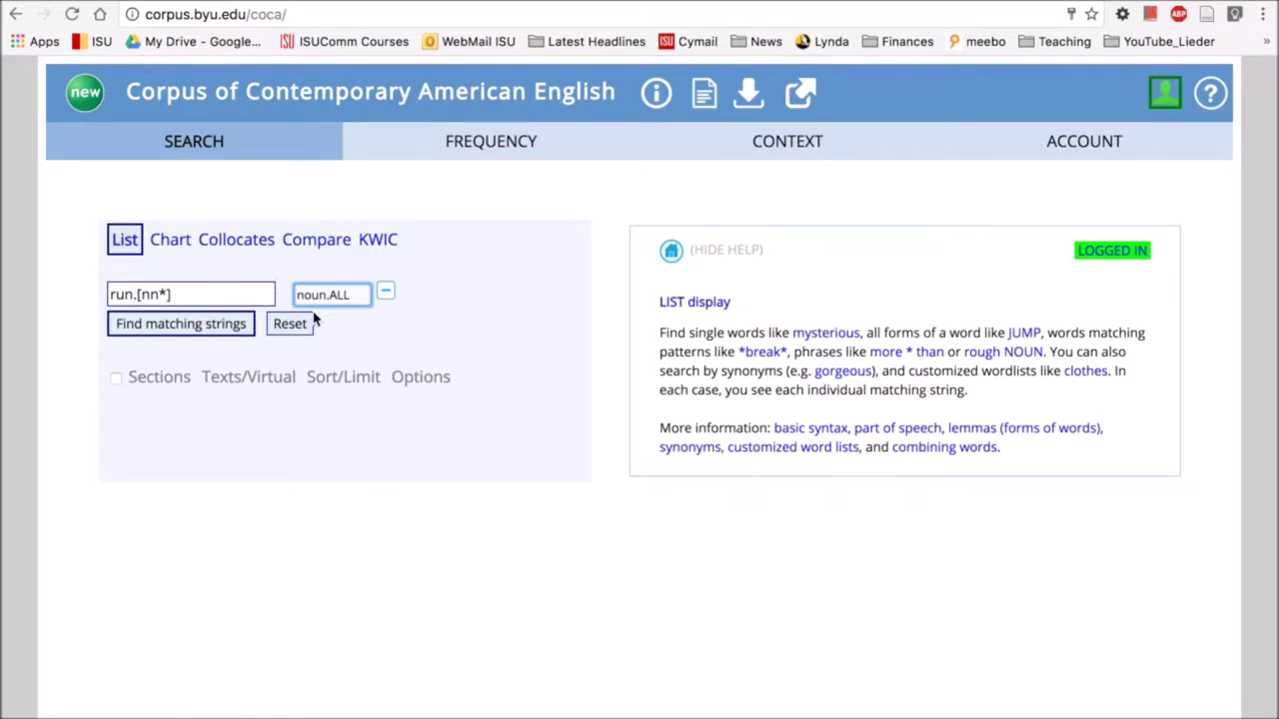
{"action": "left_click", "coordinate": [196, 333]}
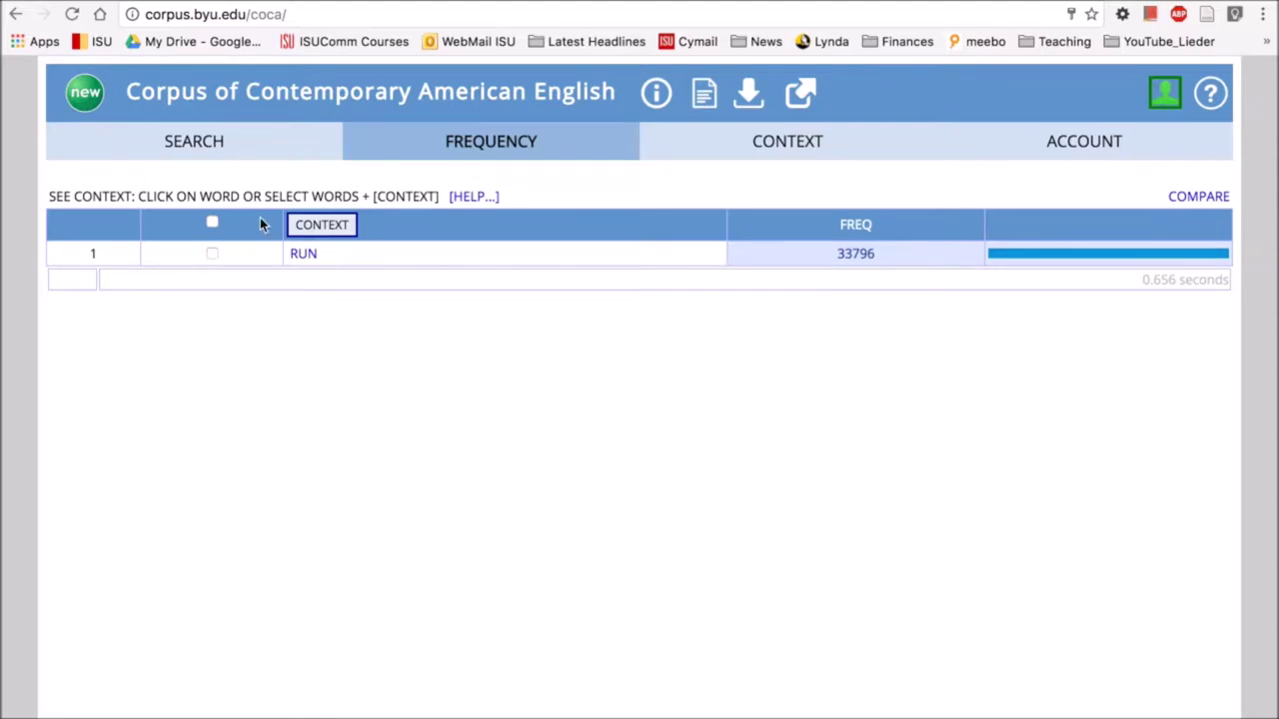
Search the corpus for "run" used only as a verb, with the query run.[v*].
{"action": "left_click", "coordinate": [190, 146]}
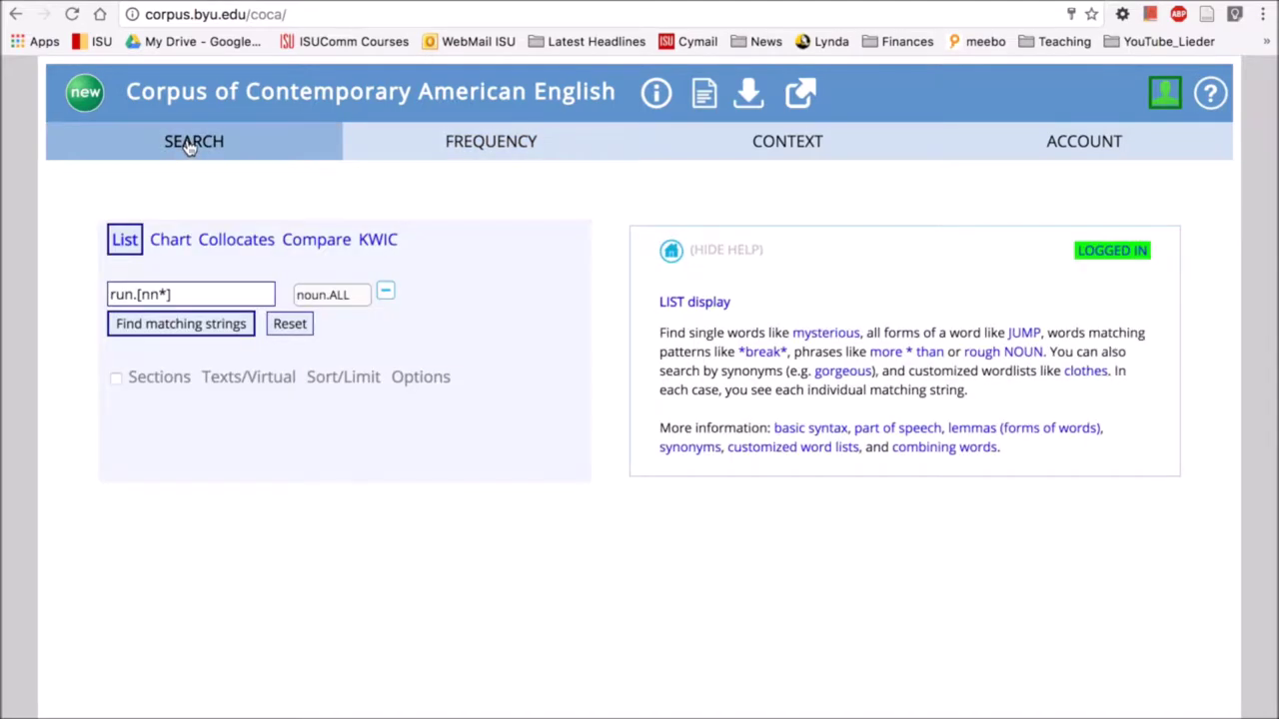
{"action": "left_click", "coordinate": [179, 294]}
{"action": "key", "text": "BackSpace"}
{"action": "key", "text": "BackSpace"}
{"action": "key", "text": "BackSpace"}
{"action": "key", "text": "BackSpace"}
{"action": "key", "text": "BackSpace"}
{"action": "left_click", "coordinate": [333, 298]}
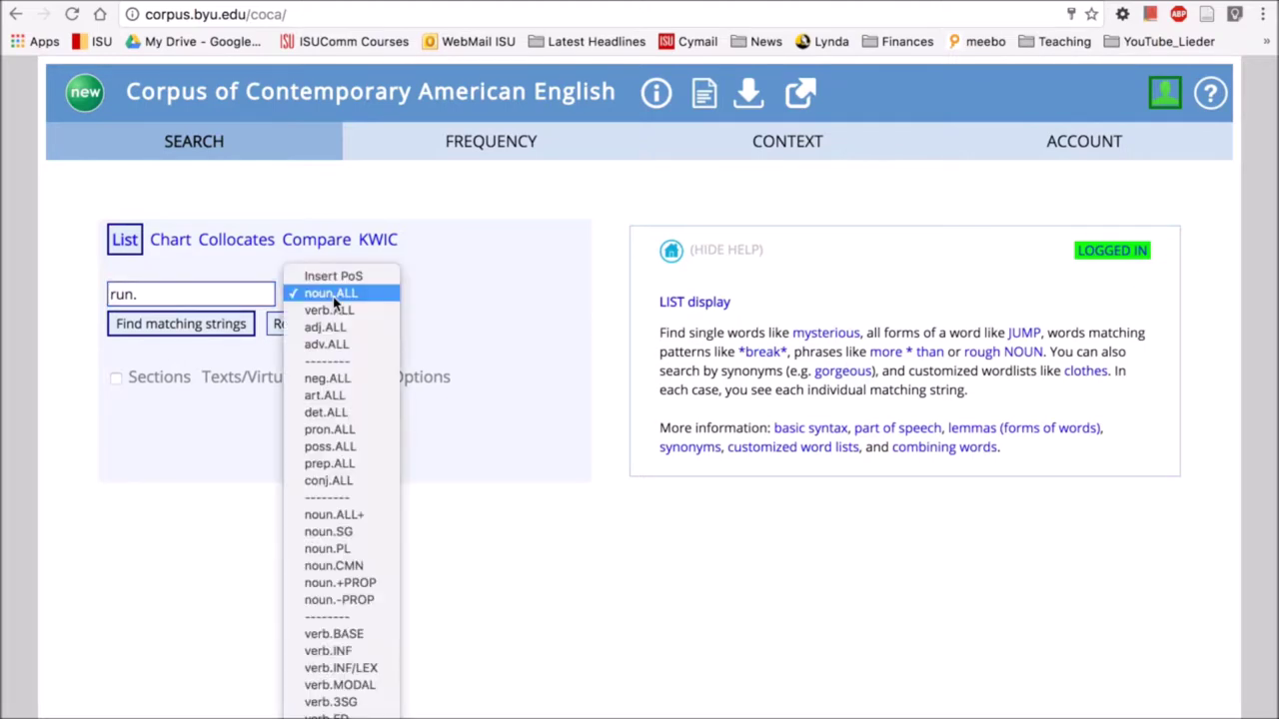
{"action": "left_click", "coordinate": [333, 310]}
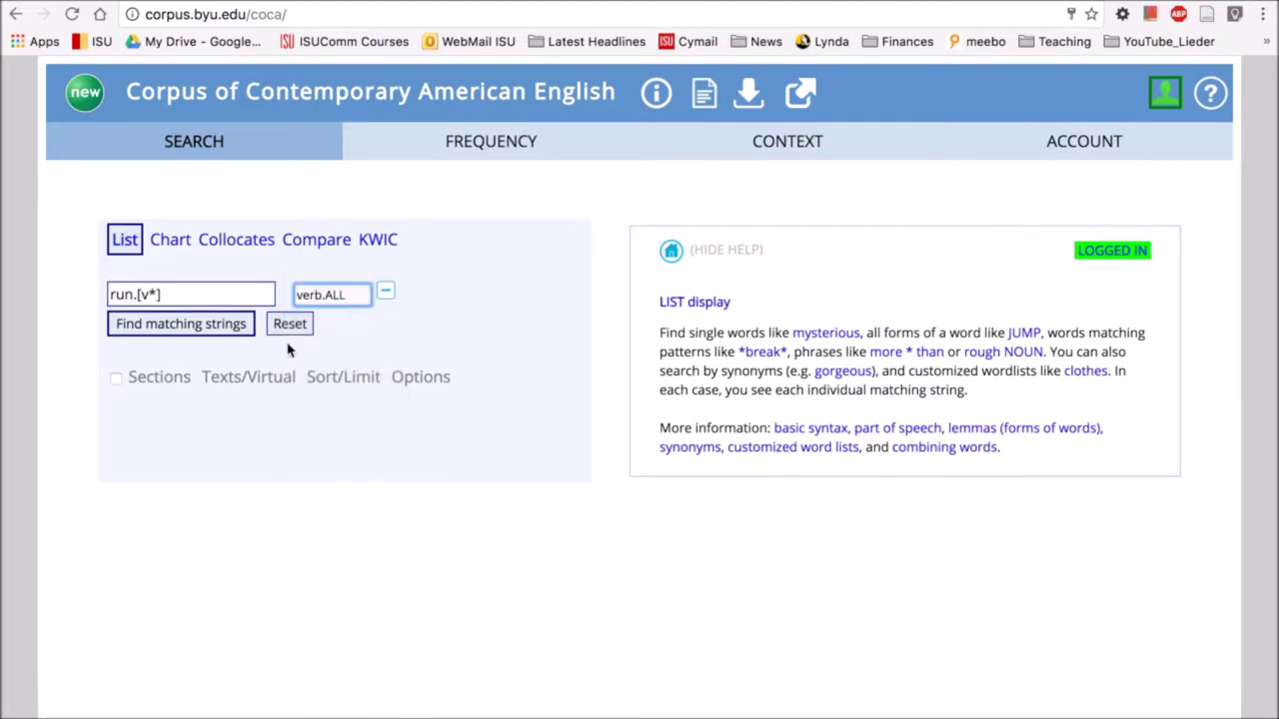
{"action": "left_click", "coordinate": [207, 332]}
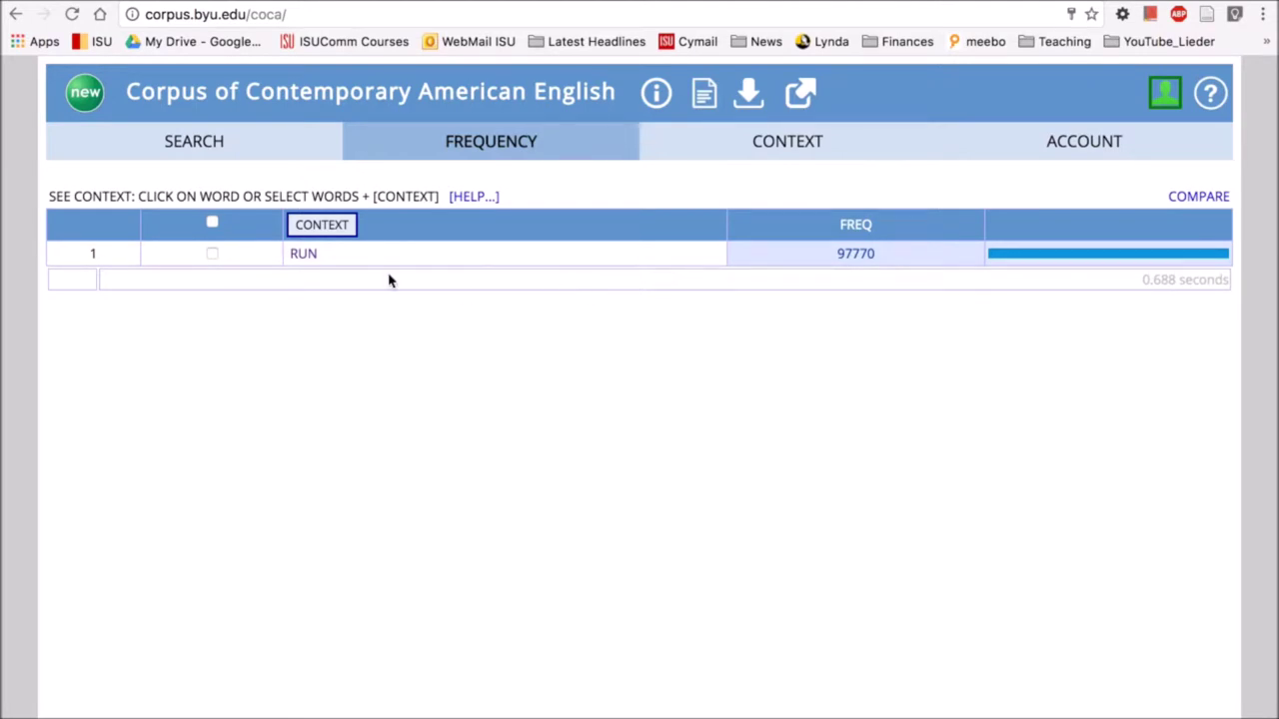
Search for the phrase "go for a run" with the part-of-speech selector closed, and view its context lines.
{"action": "left_click", "coordinate": [183, 158]}
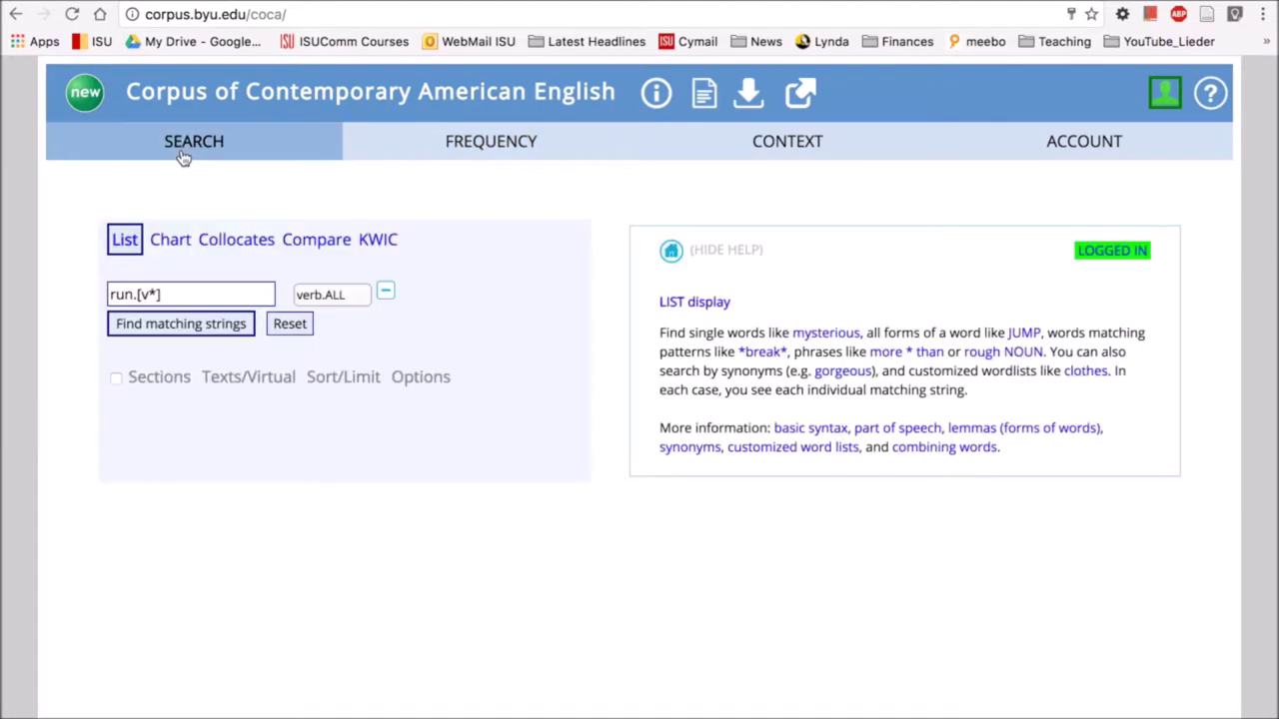
{"action": "left_click", "coordinate": [207, 304]}
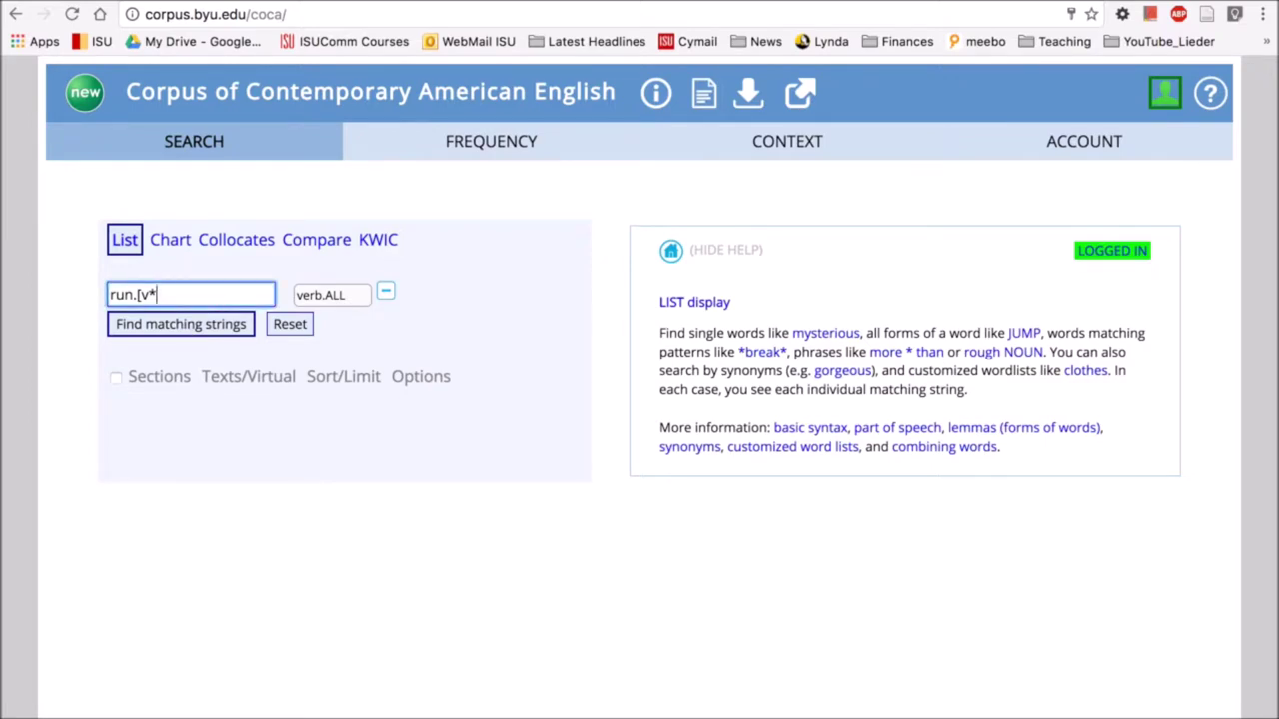
{"action": "key", "text": "BackSpace"}
{"action": "key", "text": "BackSpace"}
{"action": "key", "text": "BackSpace"}
{"action": "key", "text": "BackSpace"}
{"action": "key", "text": "BackSpace"}
{"action": "key", "text": "BackSpace"}
{"action": "type", "text": "go for a run"}
{"action": "left_click", "coordinate": [384, 292]}
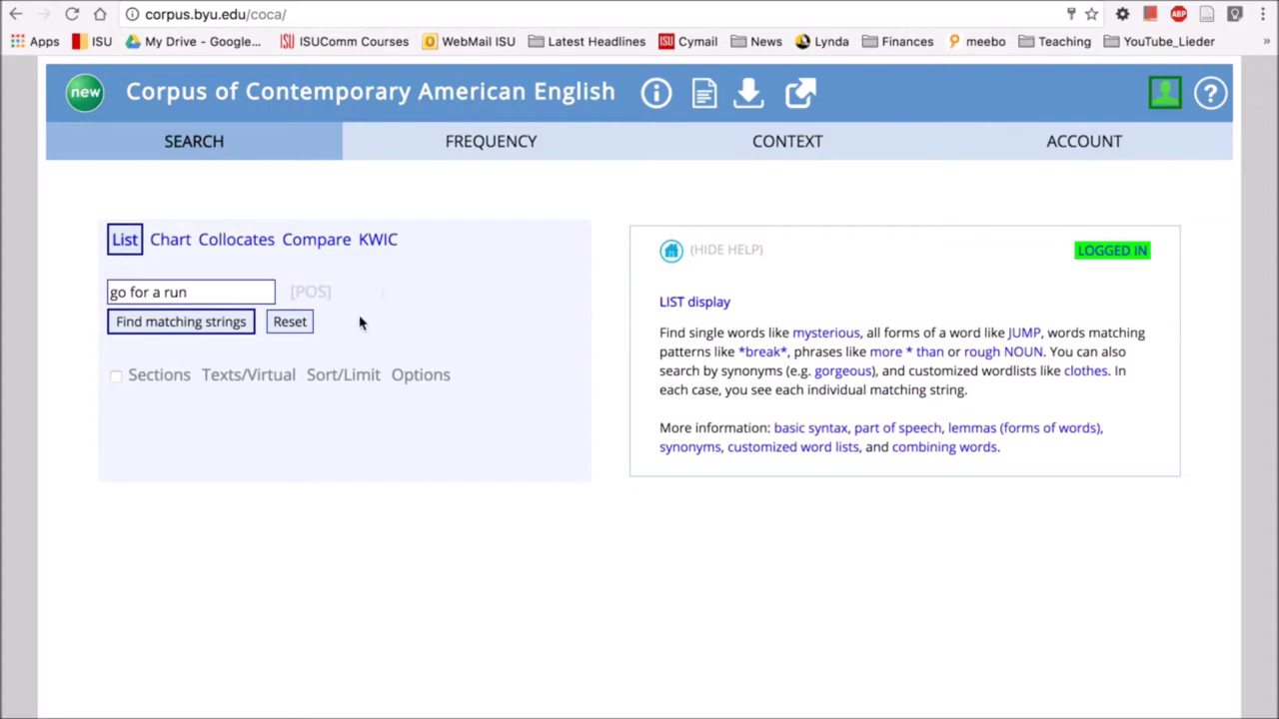
{"action": "left_click", "coordinate": [148, 325]}
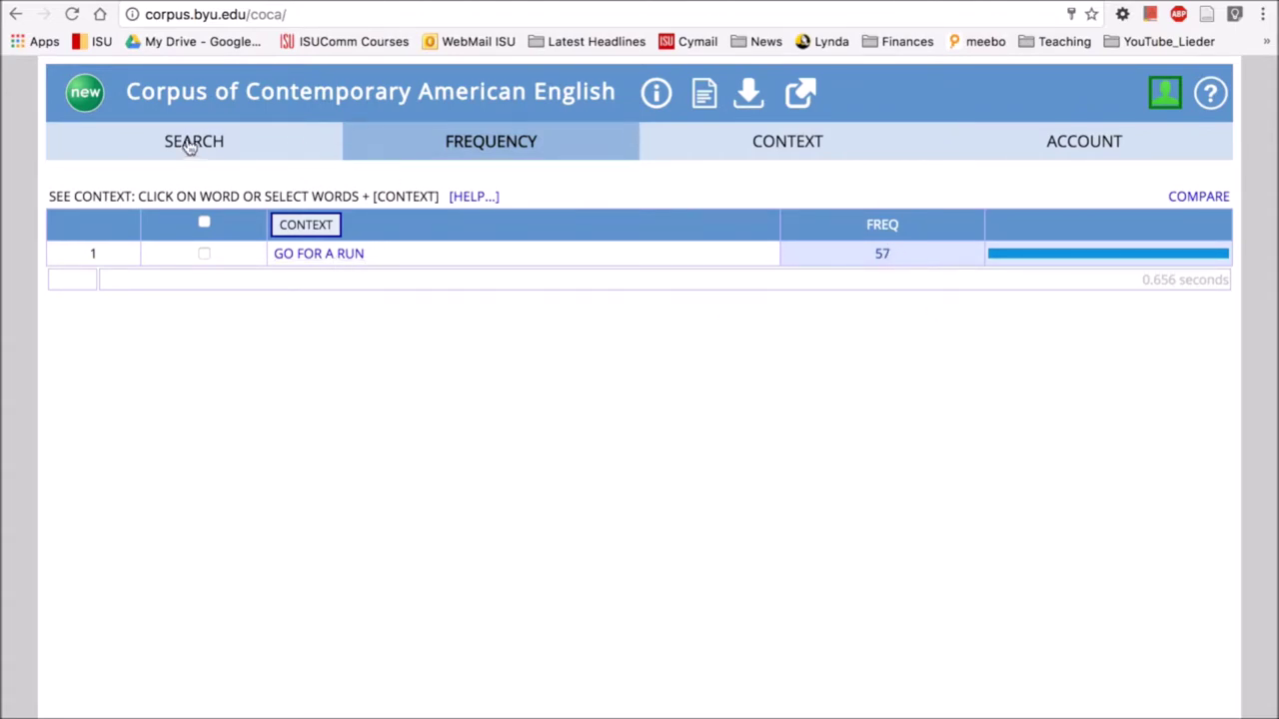
{"action": "left_click", "coordinate": [328, 256]}
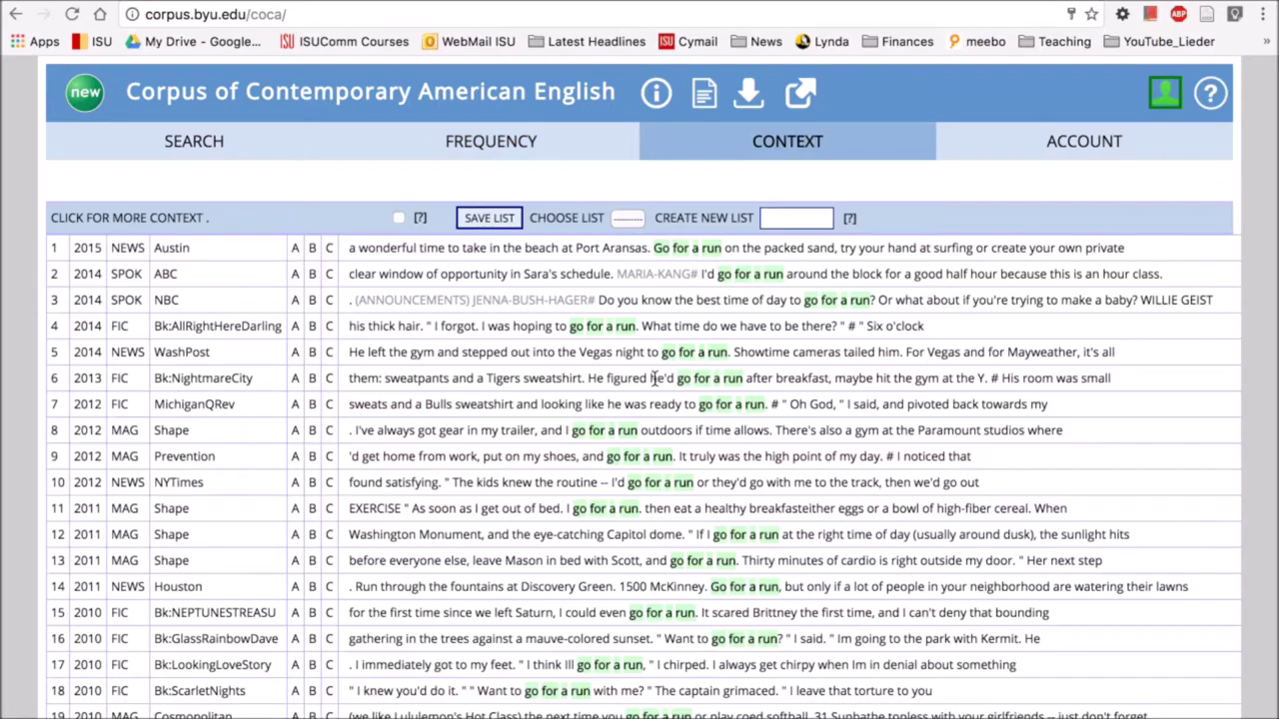
{"action": "scroll", "coordinate": [654, 379], "scroll_direction": "down", "scroll_amount": 1}
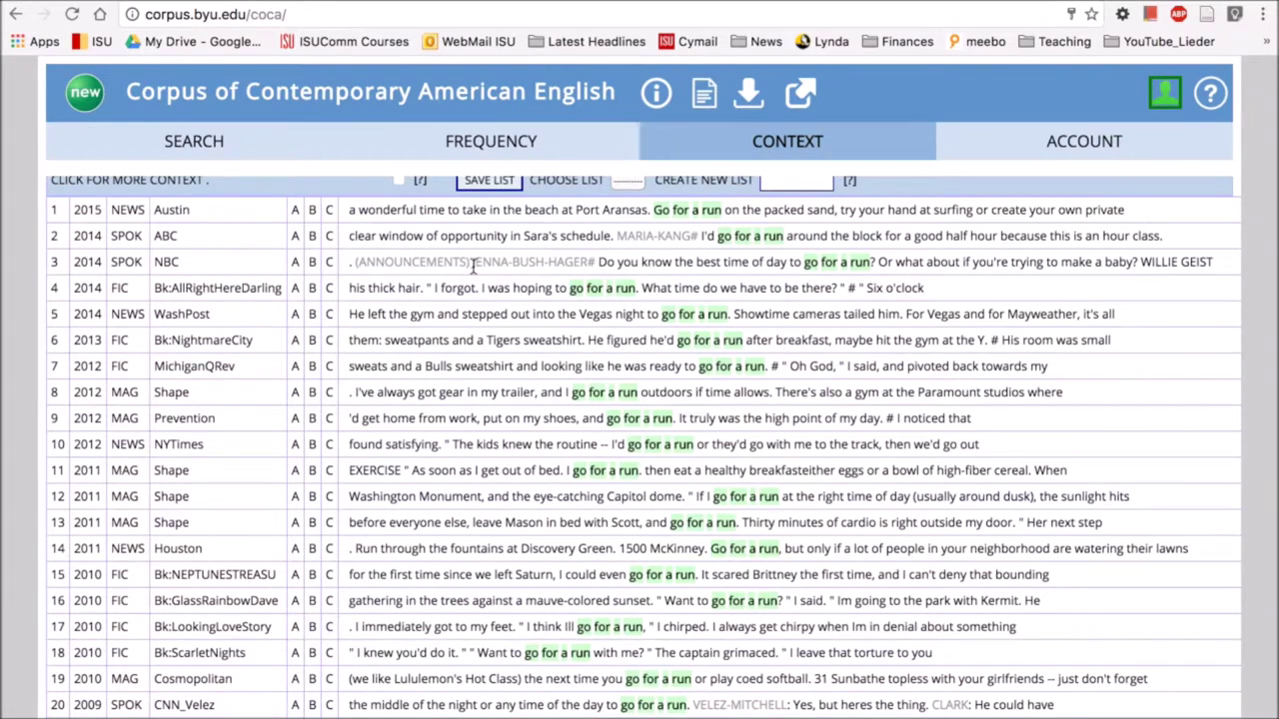
Search the corpus for the phrase "take a run" and view its context lines.
{"action": "left_click", "coordinate": [176, 150]}
{"action": "double_click", "coordinate": [205, 287]}
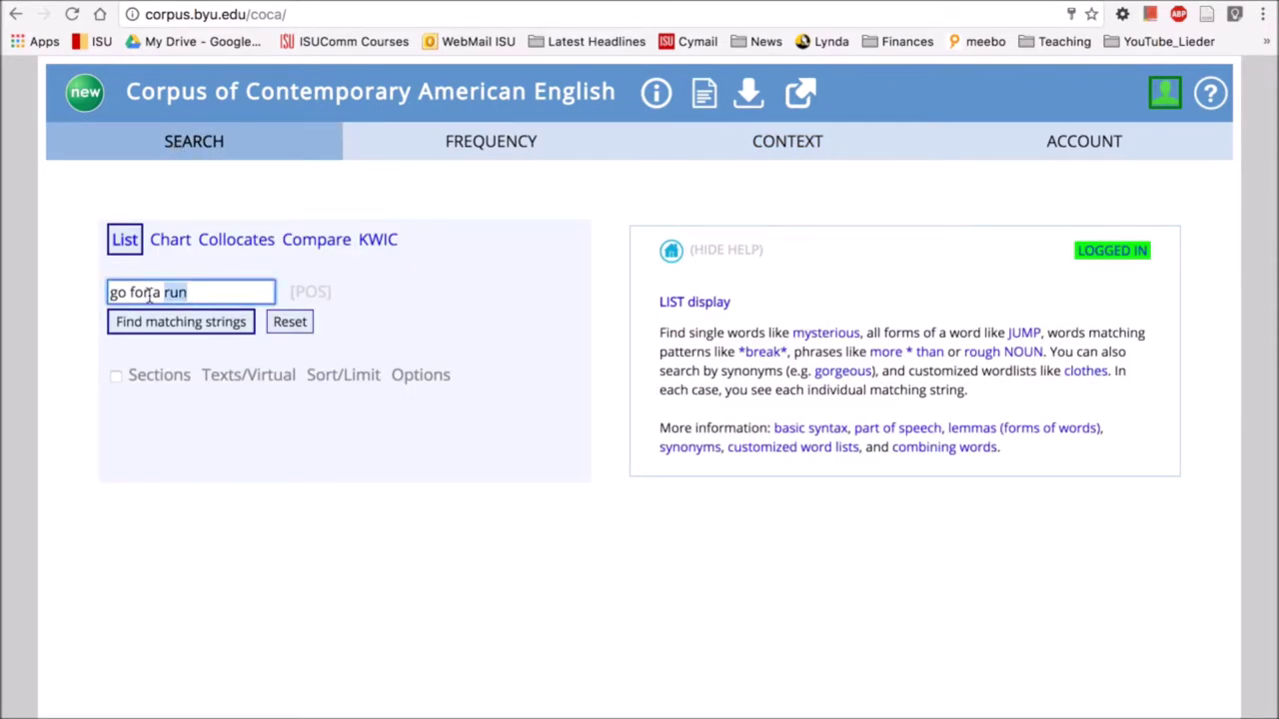
{"action": "left_click_drag", "start_coordinate": [152, 292], "coordinate": [89, 290]}
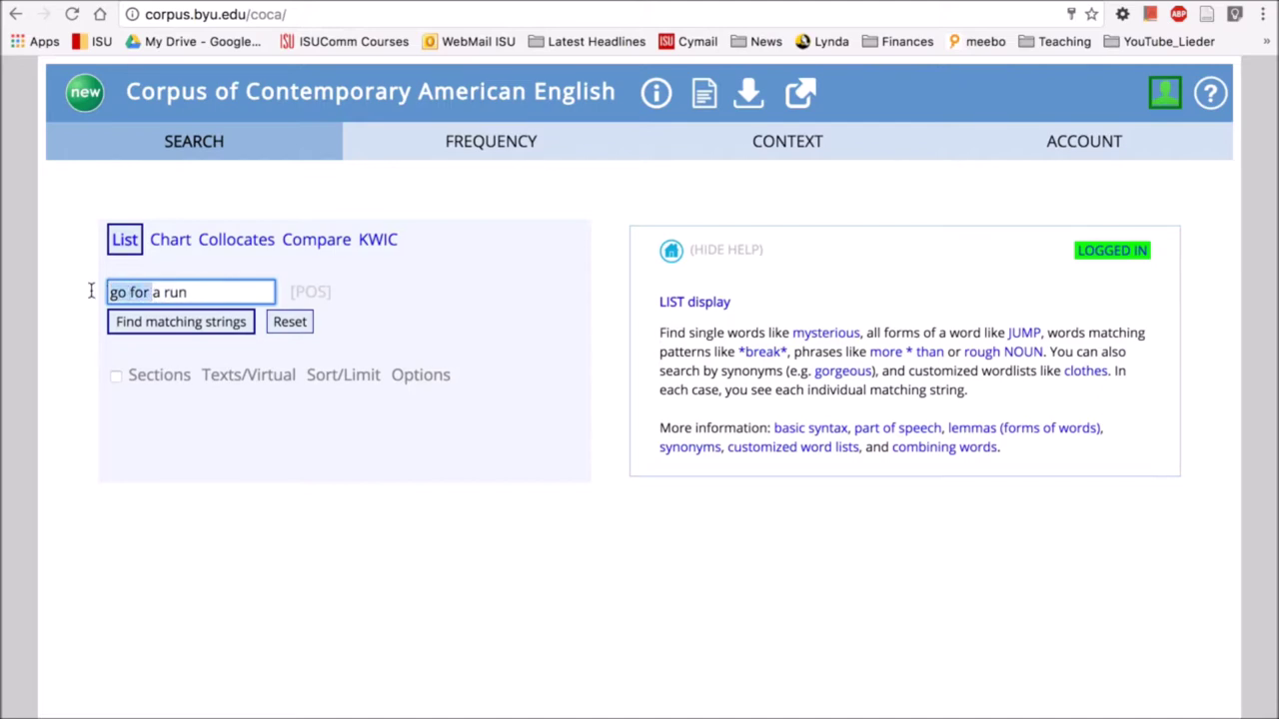
{"action": "type", "text": "take"}
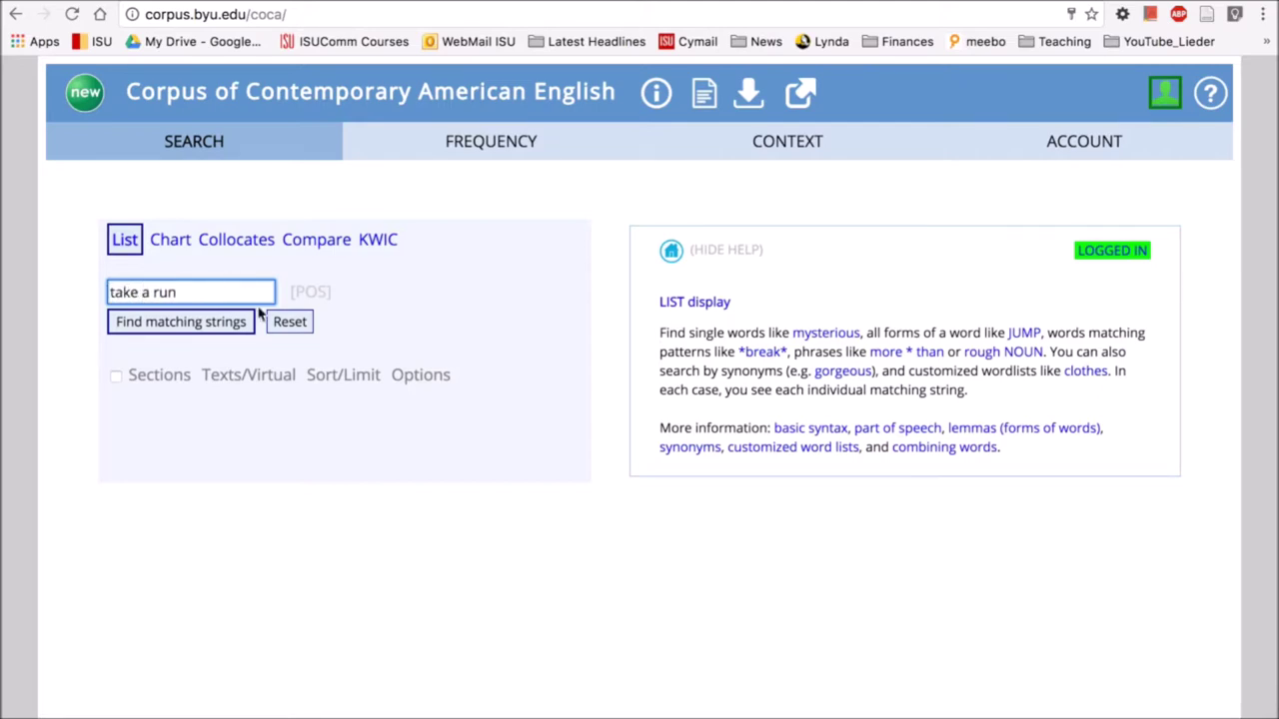
{"action": "left_click", "coordinate": [176, 323]}
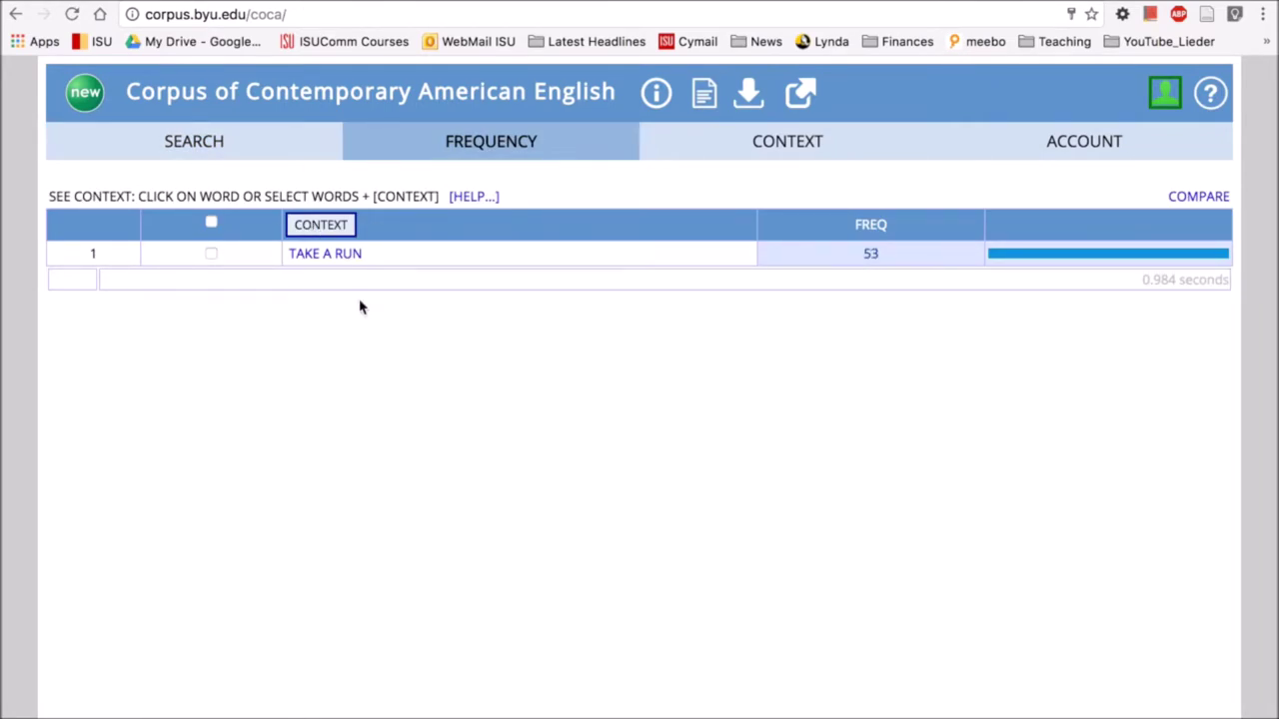
{"action": "left_click", "coordinate": [318, 263]}
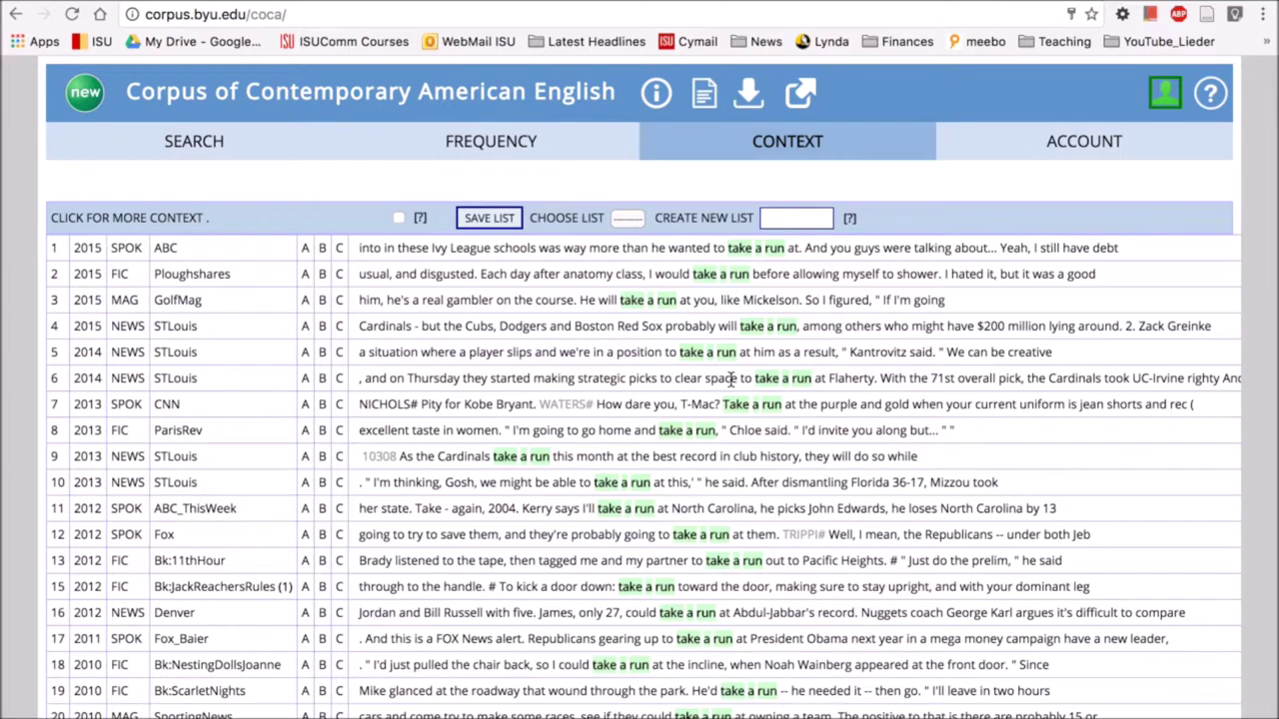
Search the corpus with the wildcard query "go for a *" for words that complete the phrase.
{"action": "left_click", "coordinate": [215, 144]}
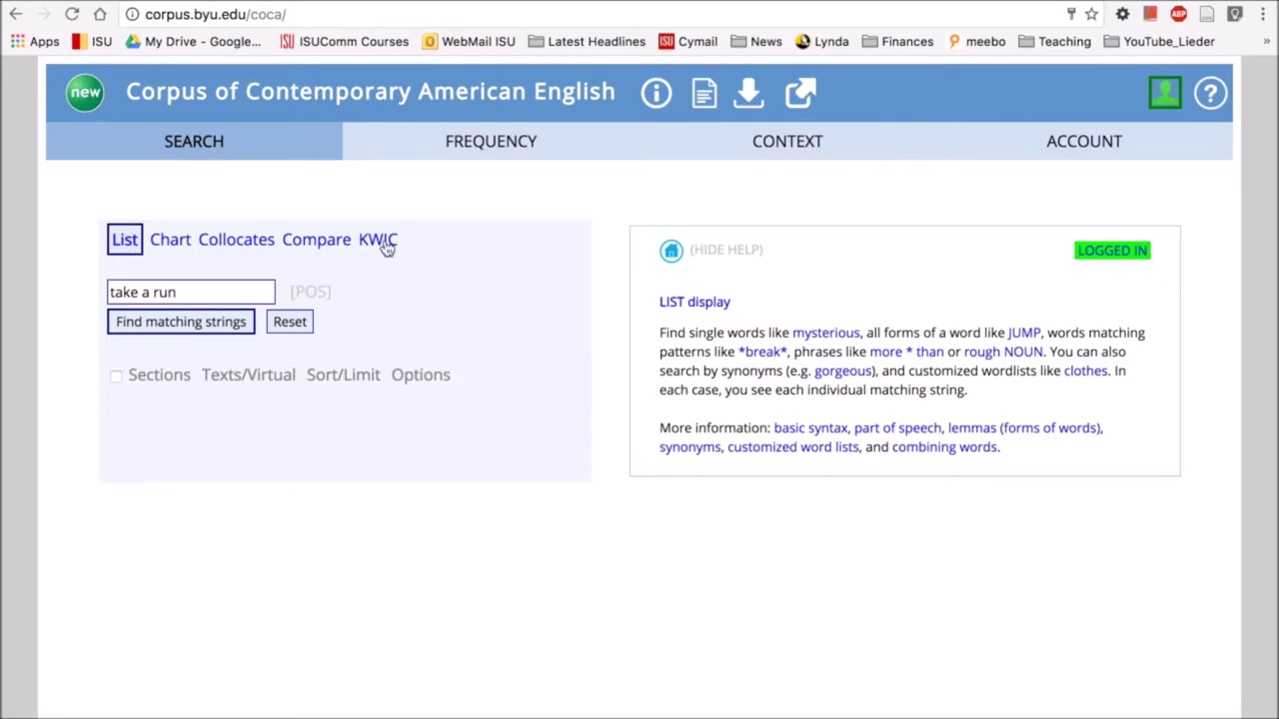
{"action": "left_click", "coordinate": [178, 291]}
{"action": "key", "text": "BackSpace"}
{"action": "key", "text": "BackSpace"}
{"action": "key", "text": "BackSpace"}
{"action": "key", "text": "BackSpace"}
{"action": "key", "text": "BackSpace"}
{"action": "key", "text": "BackSpace"}
{"action": "key", "text": "BackSpace"}
{"action": "key", "text": "BackSpace"}
{"action": "key", "text": "BackSpace"}
{"action": "key", "text": "BackSpace"}
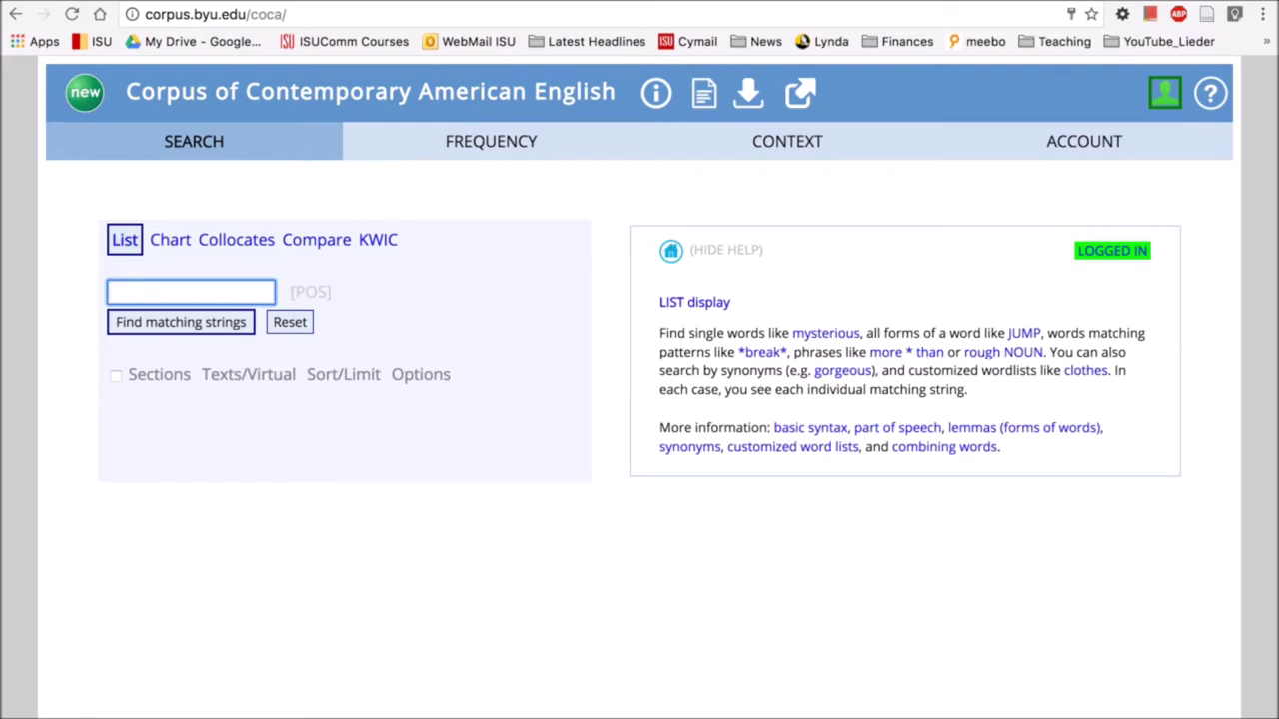
{"action": "type", "text": "go for a *"}
{"action": "left_click", "coordinate": [164, 335]}
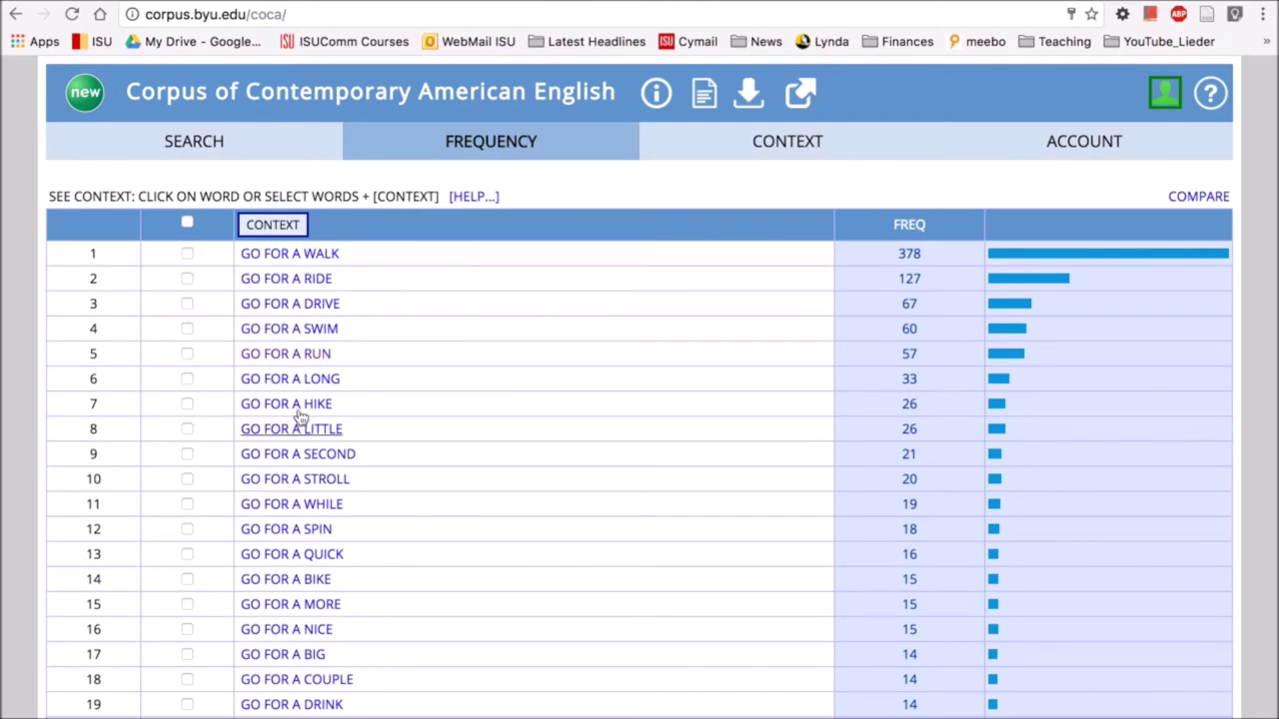
Examine the frequency list of words completing "go for a", and return to the search form.
{"action": "scroll", "coordinate": [300, 480], "scroll_direction": "down", "scroll_amount": 3}
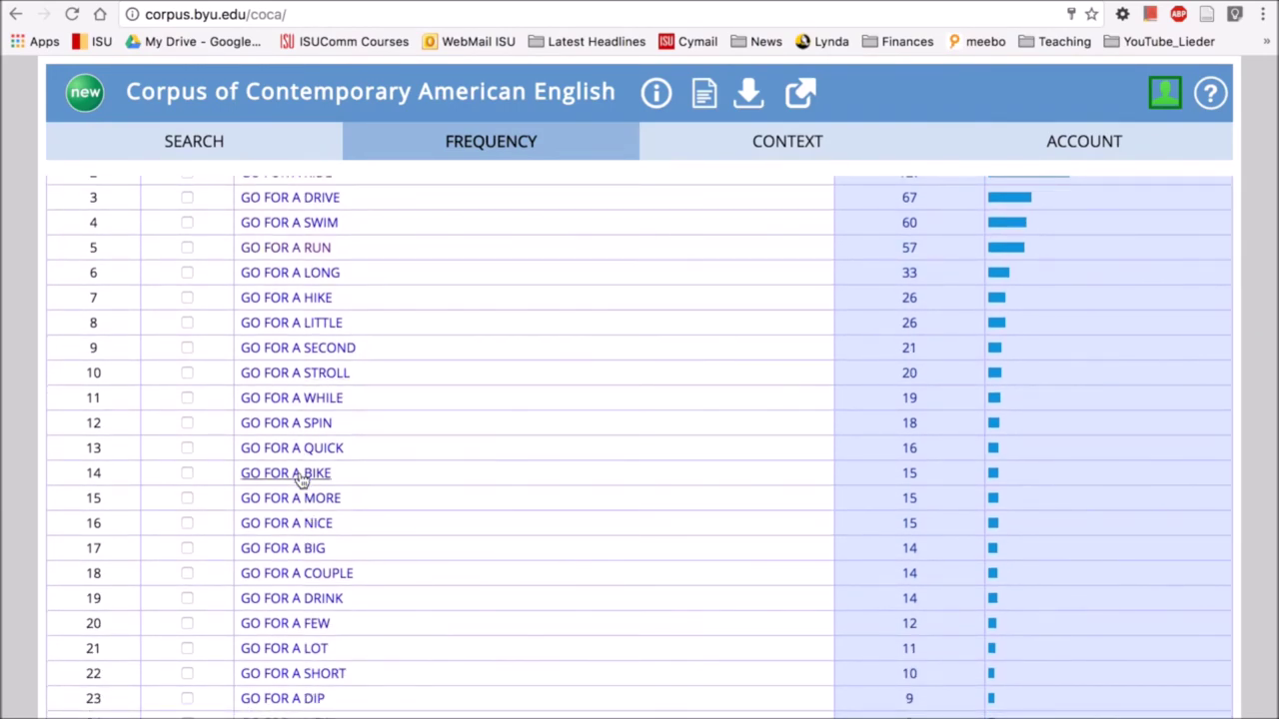
{"action": "scroll", "coordinate": [299, 479], "scroll_direction": "down", "scroll_amount": 3}
{"action": "scroll", "coordinate": [299, 481], "scroll_direction": "down", "scroll_amount": 1}
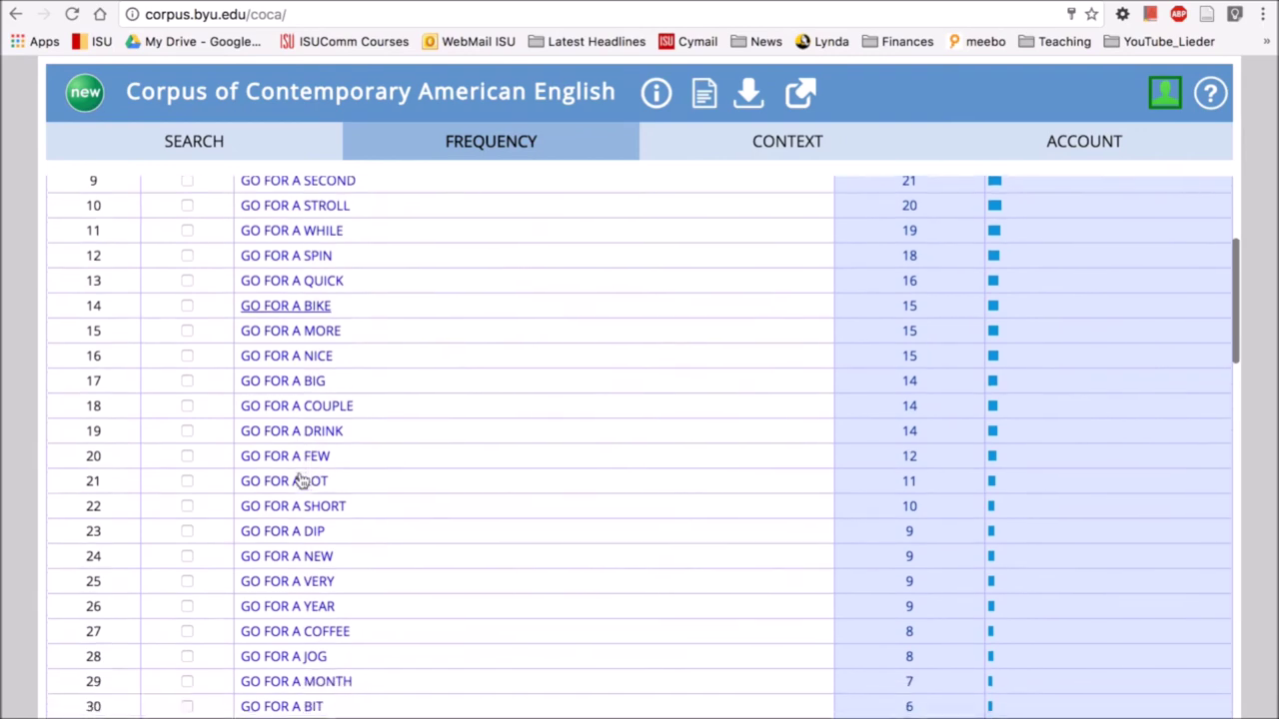
{"action": "scroll", "coordinate": [299, 480], "scroll_direction": "up", "scroll_amount": 5}
{"action": "scroll", "coordinate": [300, 480], "scroll_direction": "up", "scroll_amount": 1}
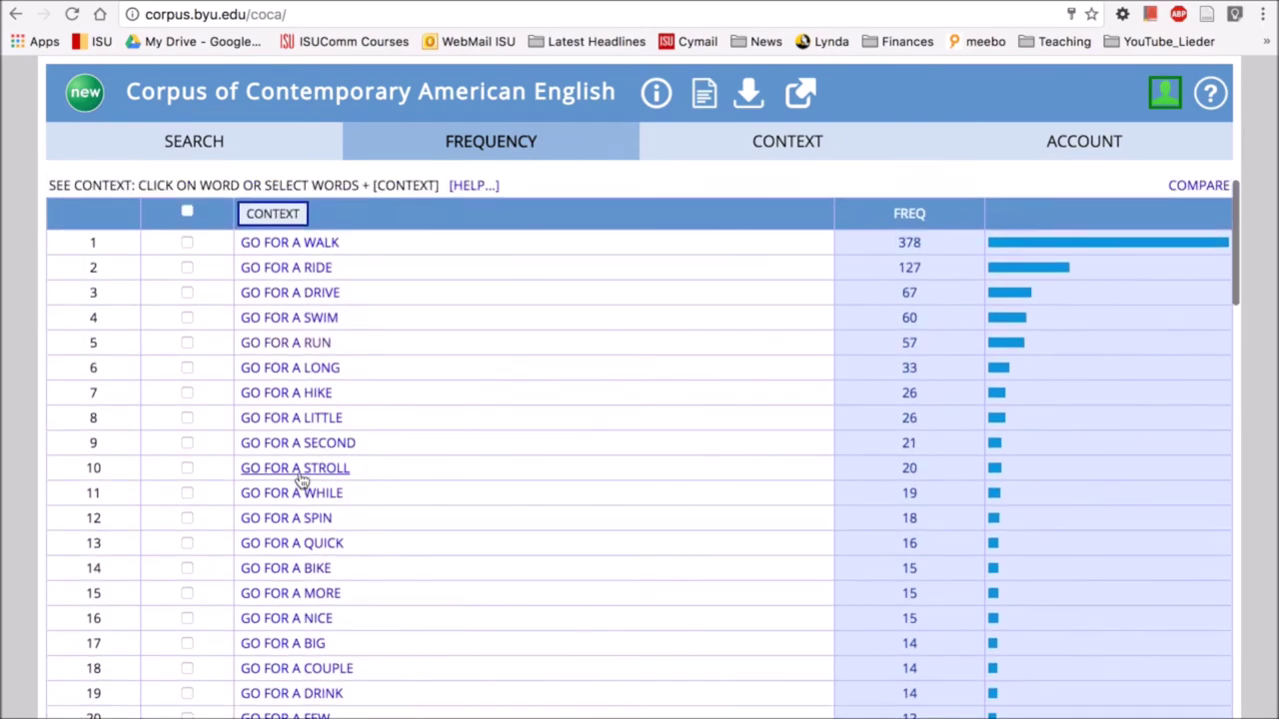
{"action": "left_click", "coordinate": [185, 140]}
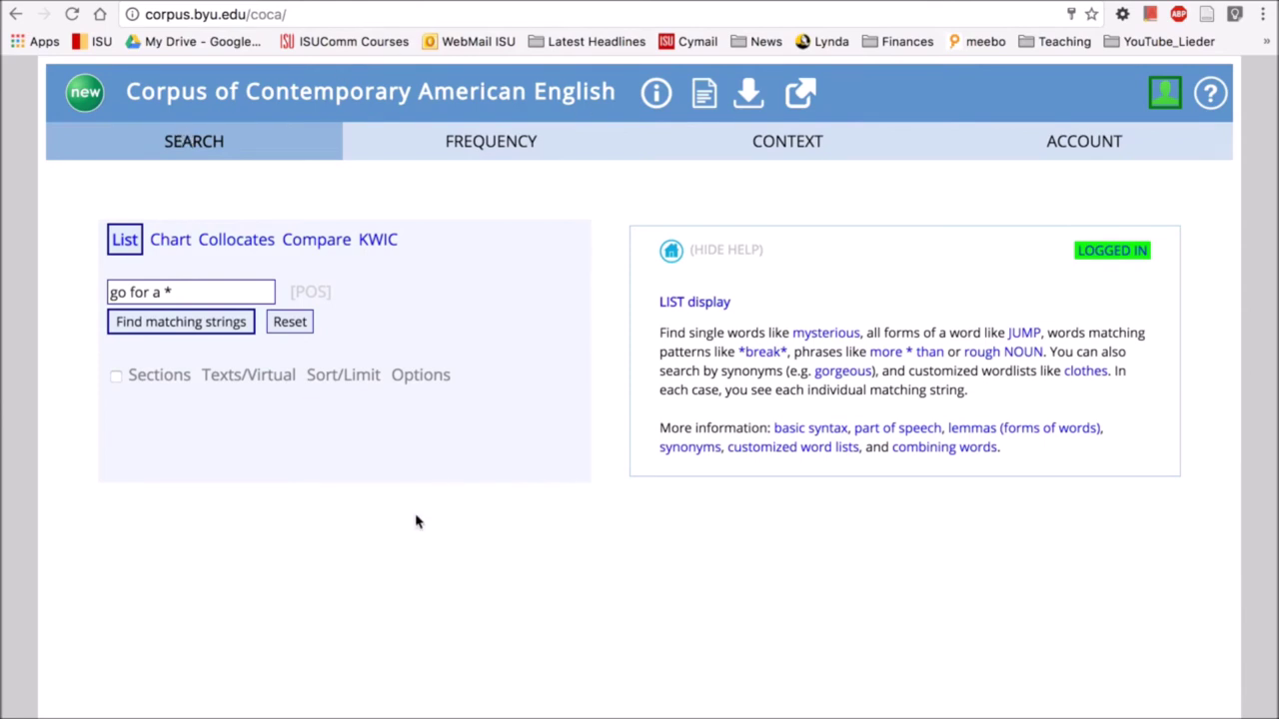